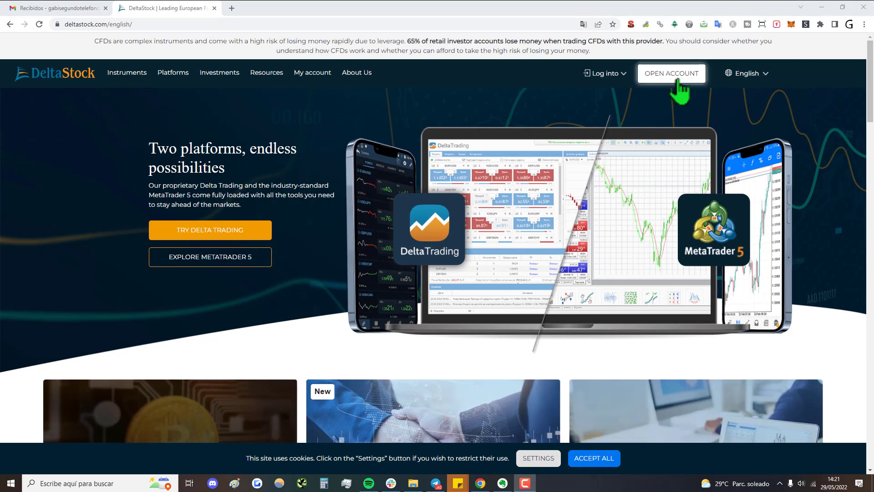
- Open the live account options page on the Deltastock site and switch the site language to Spanish
{"action": "left_click", "coordinate": [682, 80]}
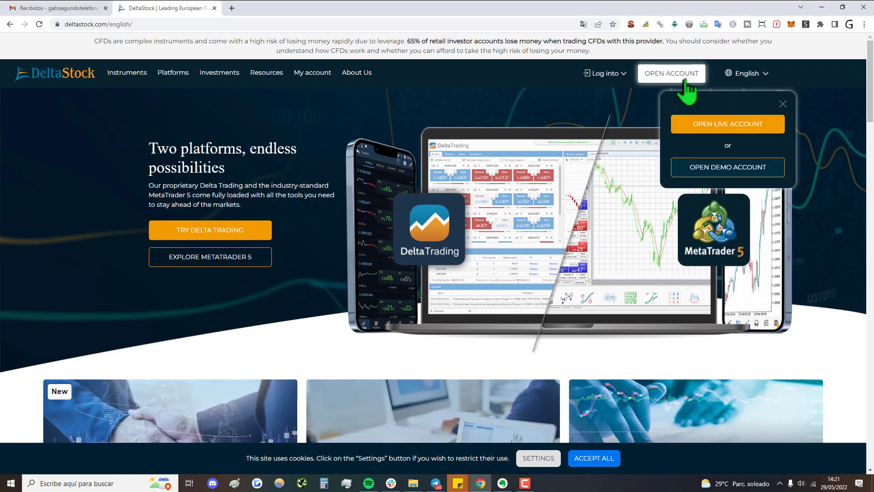
{"action": "left_click", "coordinate": [727, 126]}
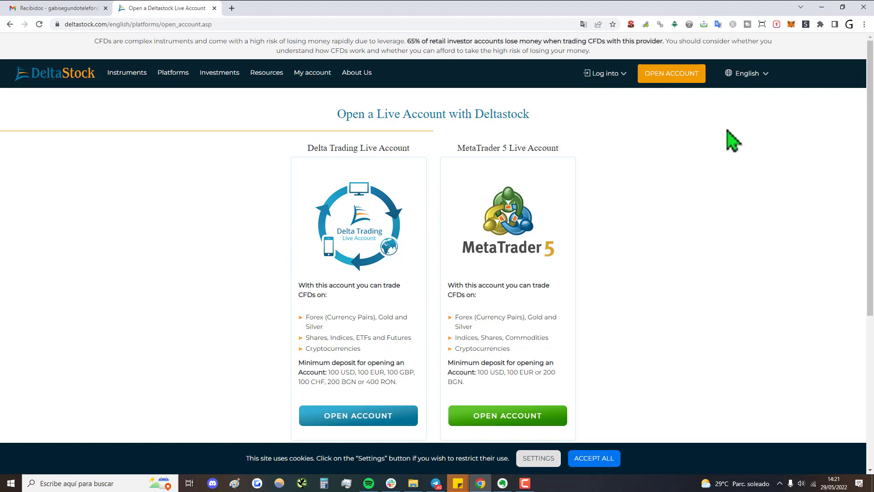
{"action": "mouse_move", "coordinate": [748, 78]}
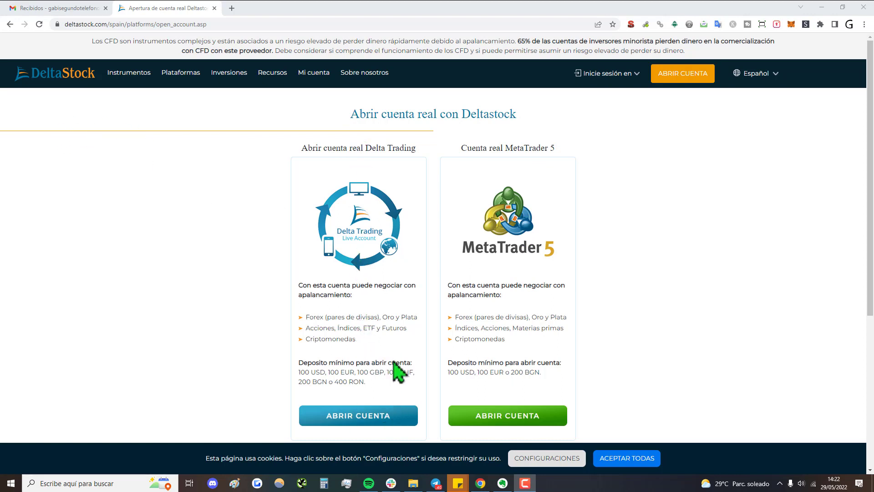
- Start the Delta Trading live account application and accept all cookies
{"action": "left_click", "coordinate": [367, 415]}
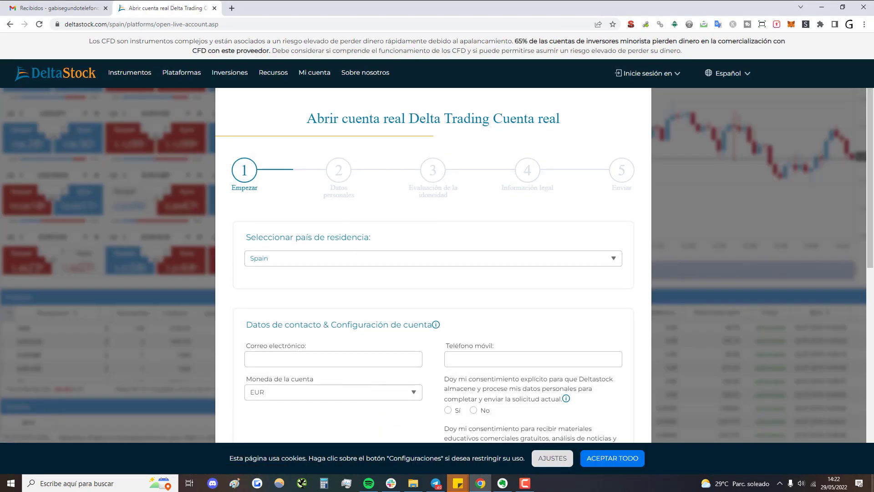
{"action": "left_click", "coordinate": [612, 459]}
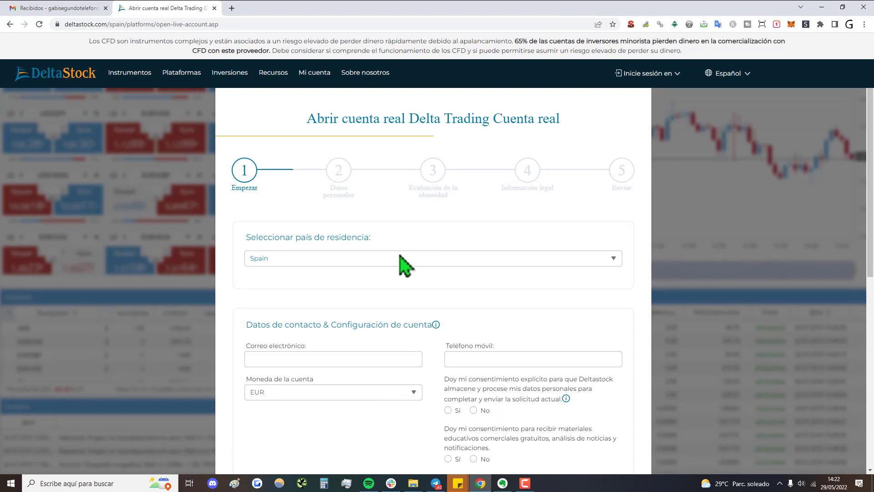
- Answer Sí to personal data processing and No to receiving commercial materials, and continue with the application
{"action": "scroll", "coordinate": [377, 287], "scroll_direction": "down", "scroll_amount": 1}
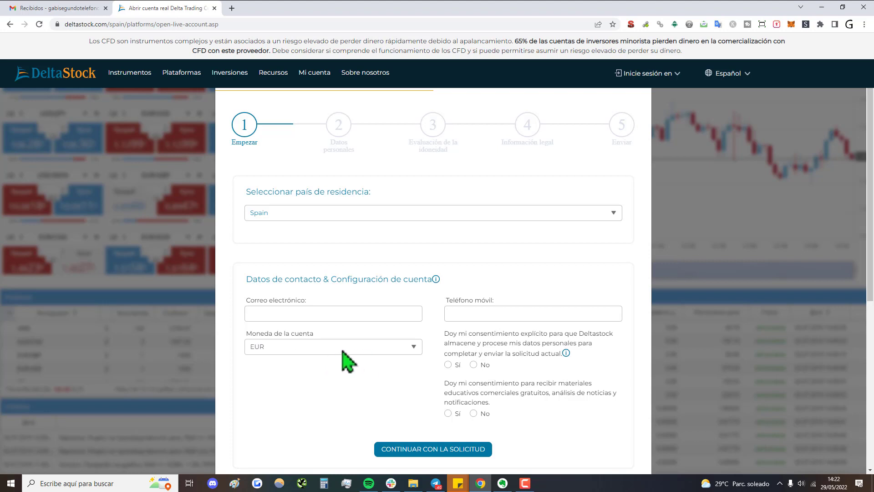
{"action": "left_click", "coordinate": [448, 364]}
{"action": "mouse_move", "coordinate": [566, 355]}
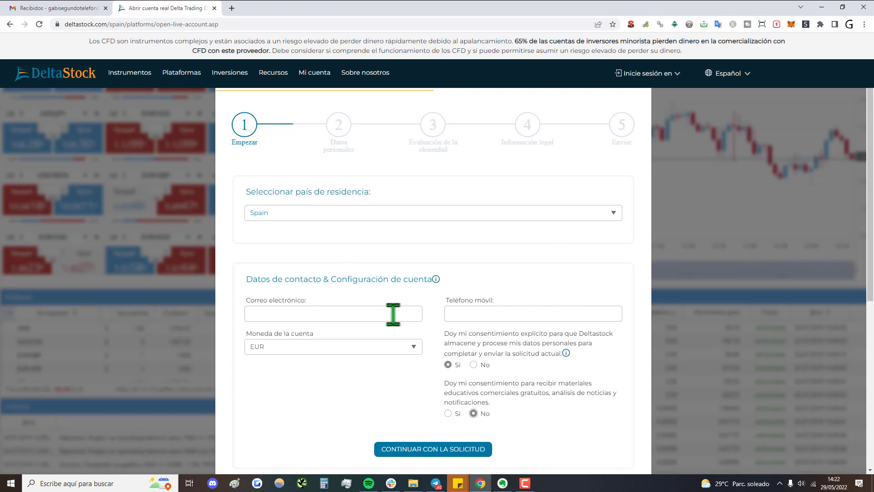
{"action": "left_click", "coordinate": [400, 452]}
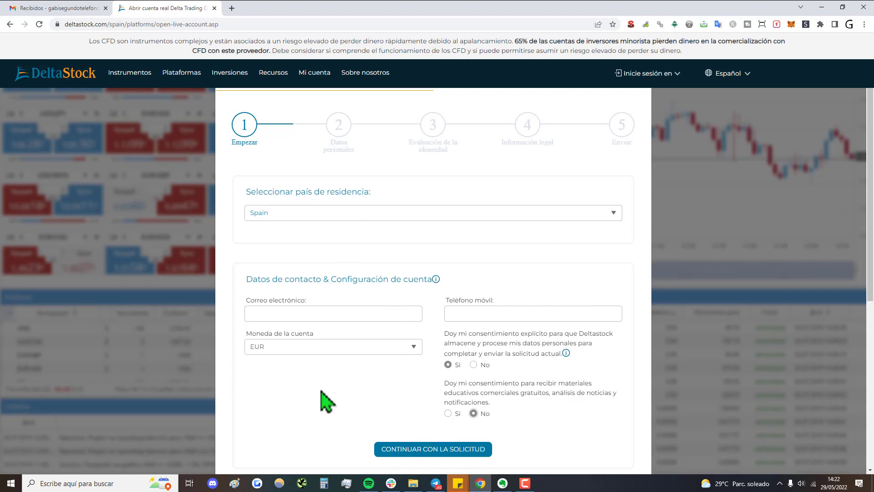
- Review the personal, passport, birthplace and address fields of the application and continue to the suitability assessment
{"action": "scroll", "coordinate": [395, 371], "scroll_direction": "down", "scroll_amount": 2}
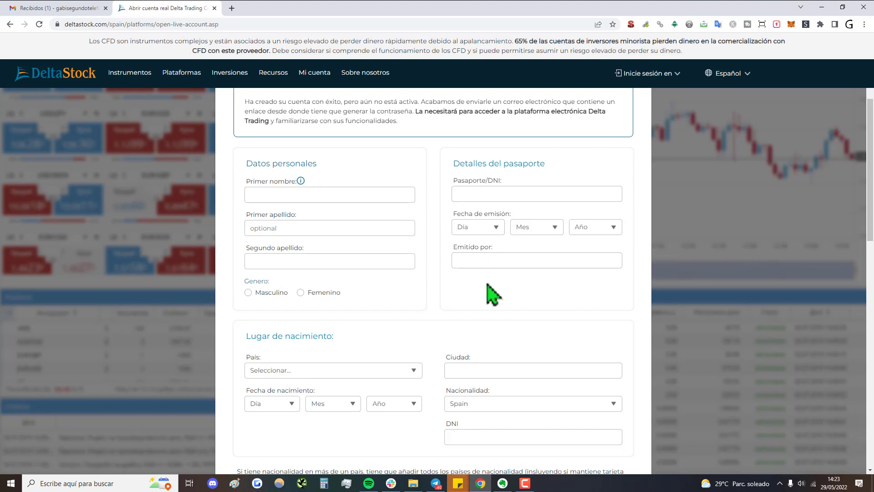
{"action": "scroll", "coordinate": [483, 285], "scroll_direction": "down", "scroll_amount": 3}
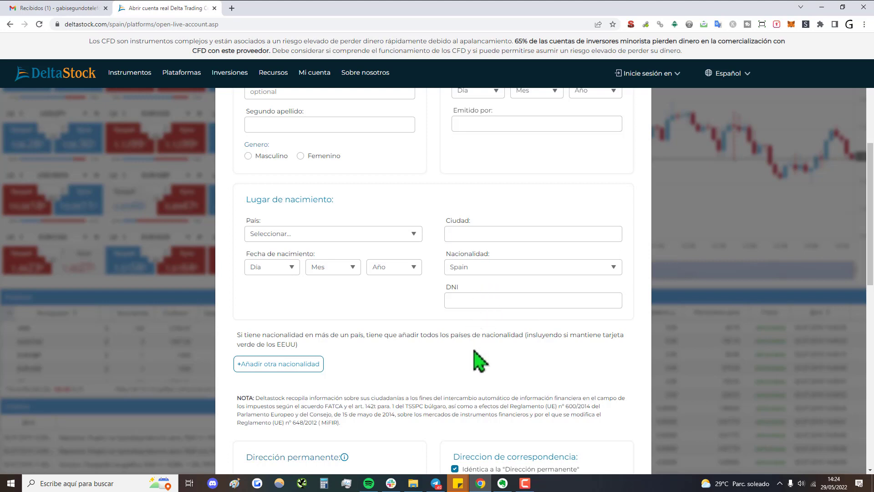
{"action": "scroll", "coordinate": [480, 362], "scroll_direction": "down", "scroll_amount": 2}
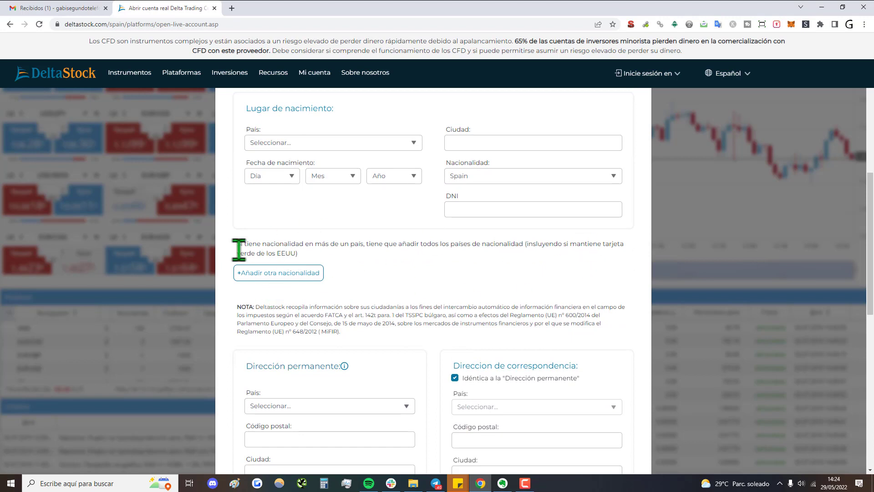
{"action": "scroll", "coordinate": [341, 308], "scroll_direction": "down", "scroll_amount": 1}
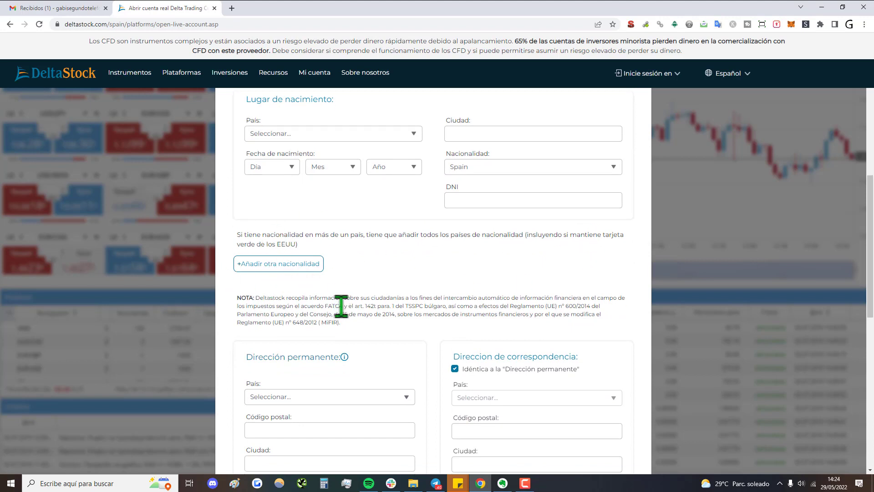
{"action": "scroll", "coordinate": [395, 330], "scroll_direction": "down", "scroll_amount": 3}
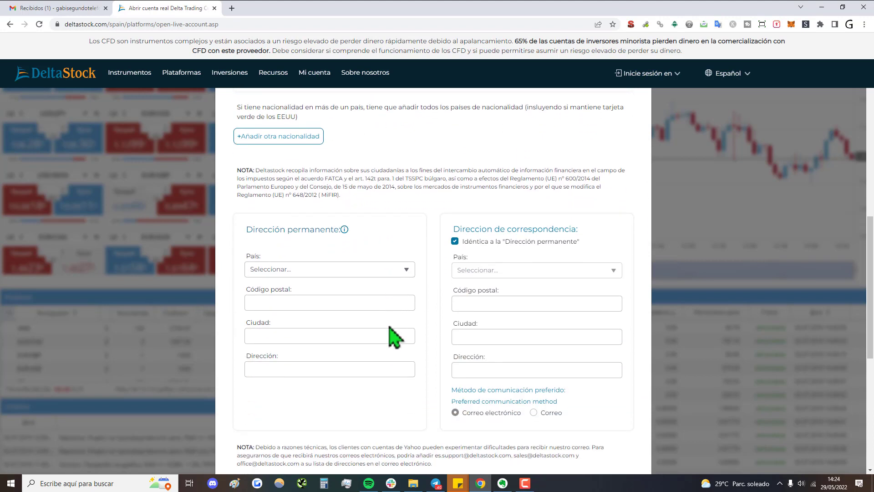
{"action": "scroll", "coordinate": [390, 326], "scroll_direction": "down", "scroll_amount": 1}
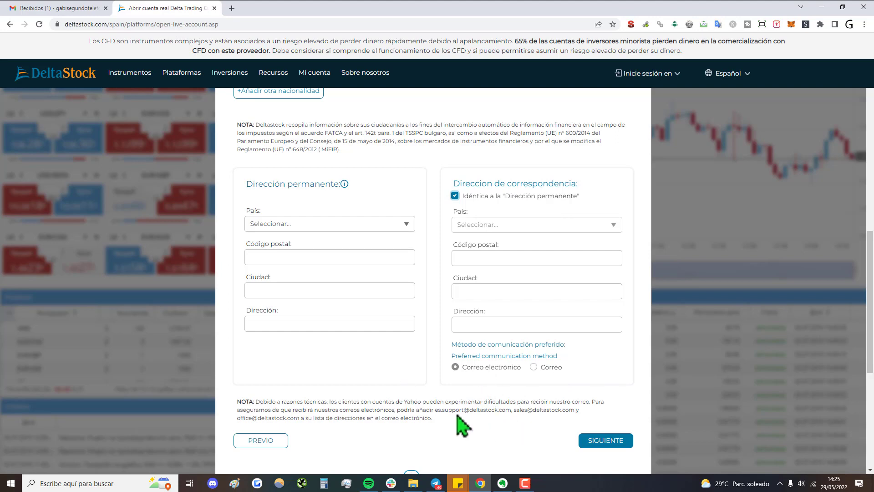
{"action": "scroll", "coordinate": [457, 414], "scroll_direction": "up", "scroll_amount": 5}
{"action": "scroll", "coordinate": [455, 412], "scroll_direction": "up", "scroll_amount": 7}
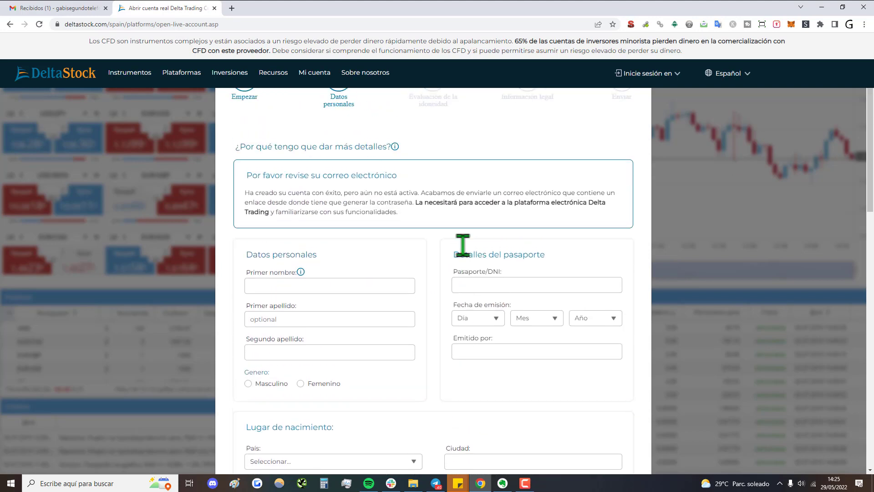
{"action": "scroll", "coordinate": [460, 246], "scroll_direction": "down", "scroll_amount": 13}
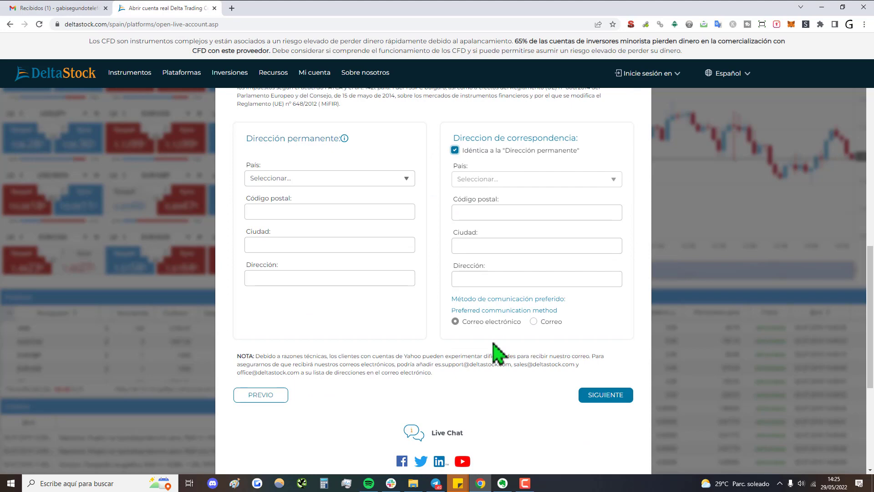
{"action": "left_click", "coordinate": [605, 395]}
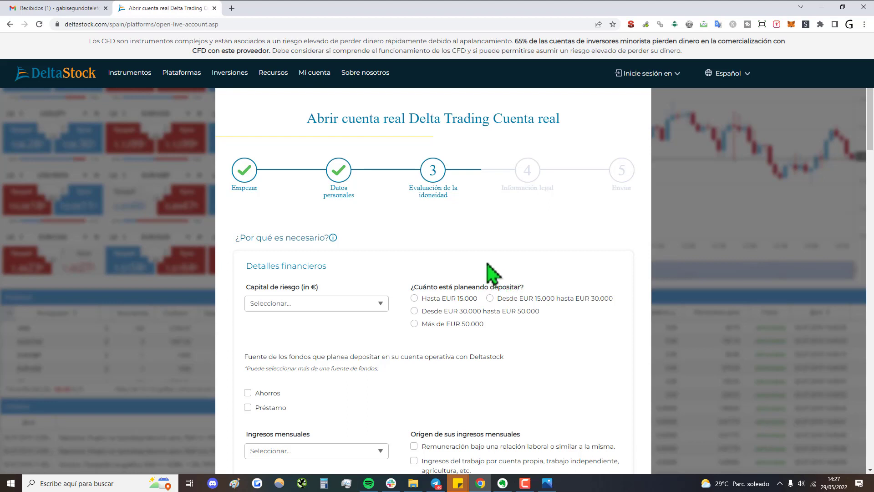
- Examine the suitability assessment's questions on financial details, trading knowledge and experience, and risk management
{"action": "scroll", "coordinate": [494, 273], "scroll_direction": "down", "scroll_amount": 7}
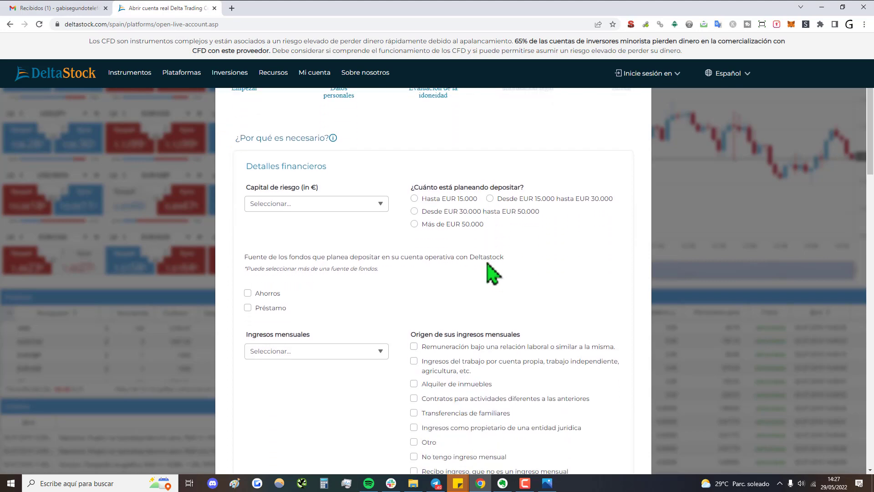
{"action": "scroll", "coordinate": [494, 273], "scroll_direction": "down", "scroll_amount": 4}
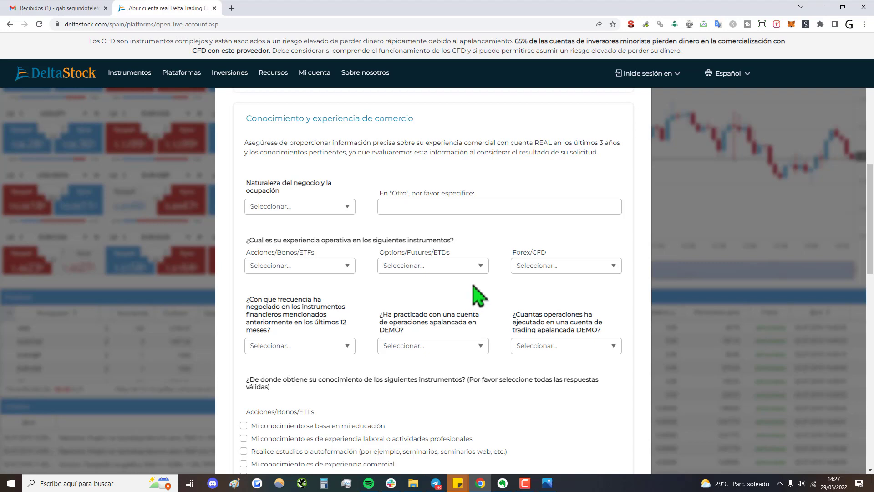
{"action": "scroll", "coordinate": [472, 286], "scroll_direction": "down", "scroll_amount": 4}
{"action": "scroll", "coordinate": [474, 288], "scroll_direction": "up", "scroll_amount": 4}
{"action": "scroll", "coordinate": [474, 299], "scroll_direction": "up", "scroll_amount": 13}
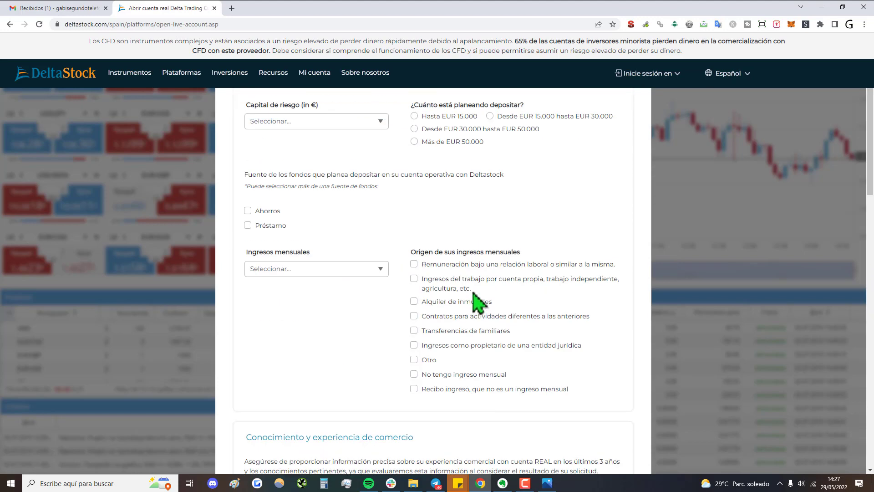
{"action": "scroll", "coordinate": [359, 321], "scroll_direction": "down", "scroll_amount": 2}
{"action": "scroll", "coordinate": [437, 309], "scroll_direction": "down", "scroll_amount": 1}
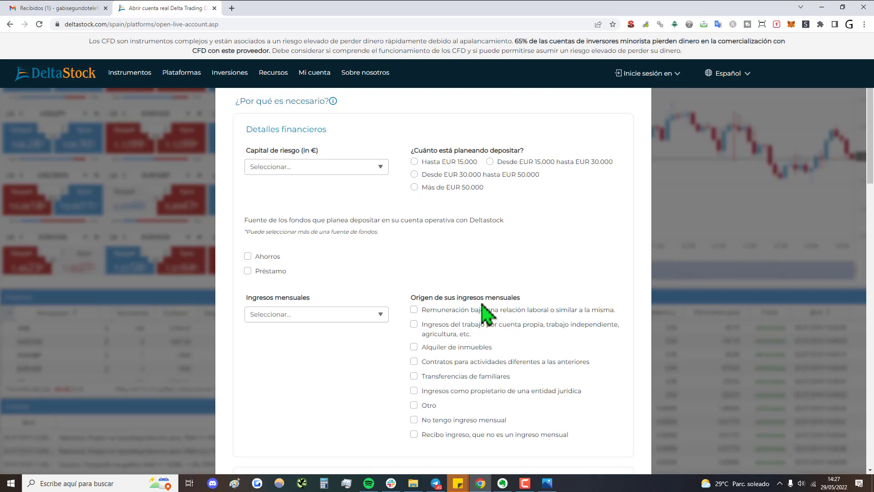
{"action": "scroll", "coordinate": [485, 323], "scroll_direction": "down", "scroll_amount": 12}
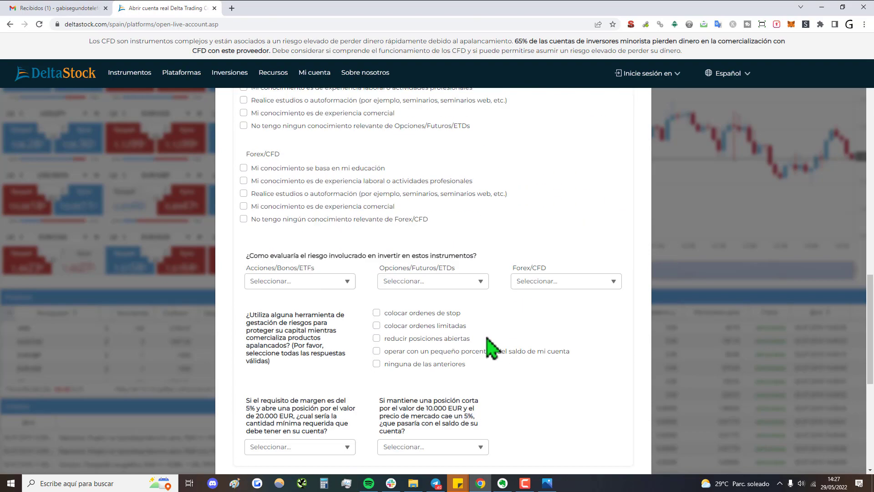
{"action": "scroll", "coordinate": [491, 348], "scroll_direction": "down", "scroll_amount": 1}
{"action": "scroll", "coordinate": [449, 351], "scroll_direction": "down", "scroll_amount": 2}
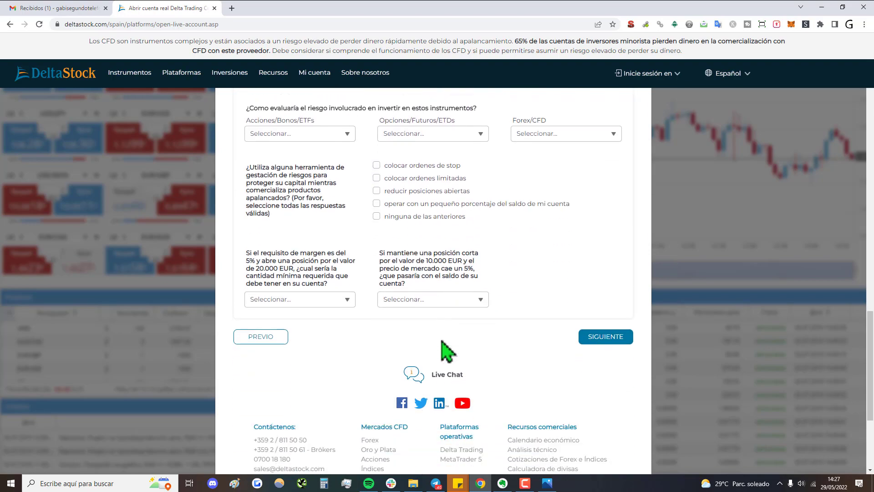
{"action": "scroll", "coordinate": [446, 348], "scroll_direction": "up", "scroll_amount": 5}
{"action": "scroll", "coordinate": [444, 214], "scroll_direction": "down", "scroll_amount": 5}
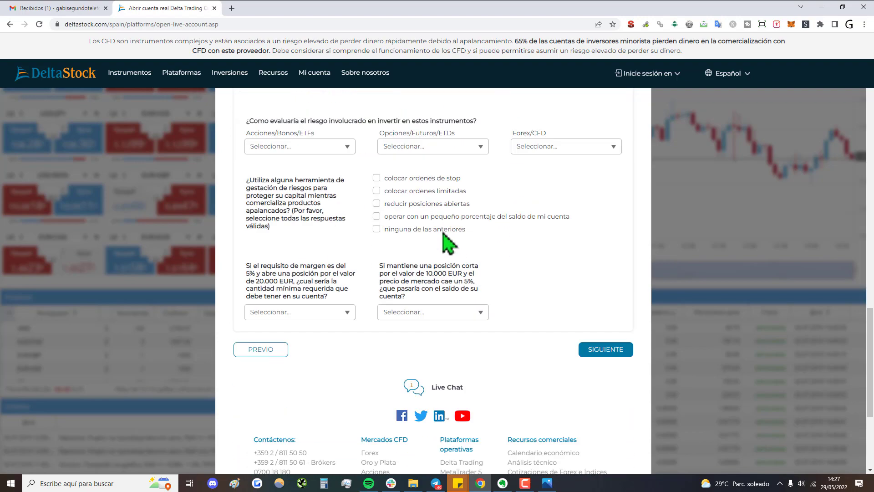
- Submit the suitability assessment and accept its risk warning to continue the application
{"action": "left_click", "coordinate": [608, 348]}
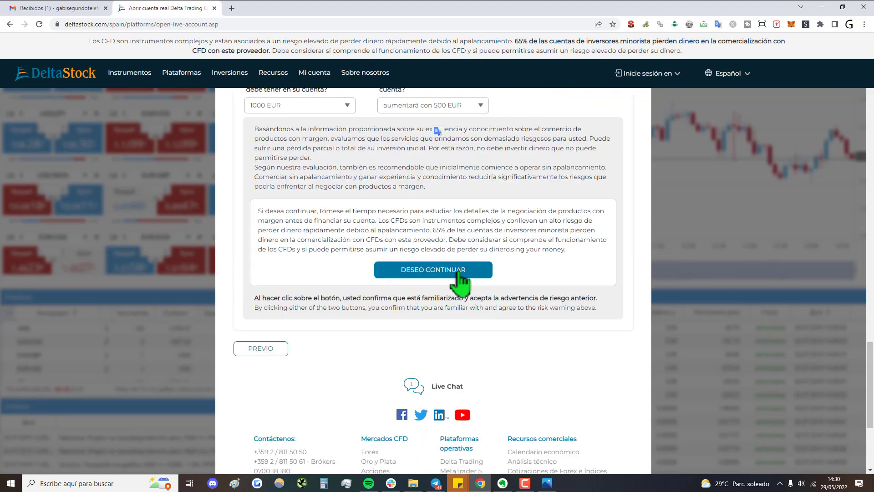
{"action": "left_click", "coordinate": [433, 275]}
- Confirm having read the terms and policies documents, and accept the PRIIP key information document declaration
{"action": "scroll", "coordinate": [341, 312], "scroll_direction": "down", "scroll_amount": 10}
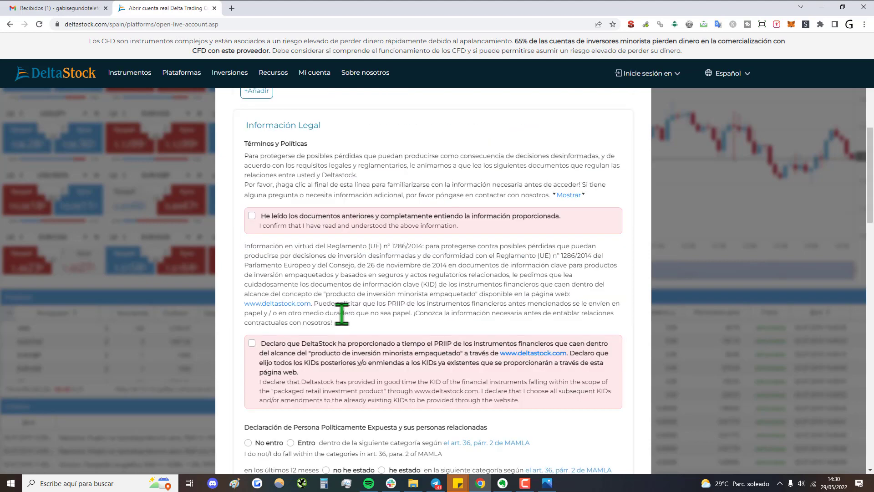
{"action": "left_click", "coordinate": [251, 216]}
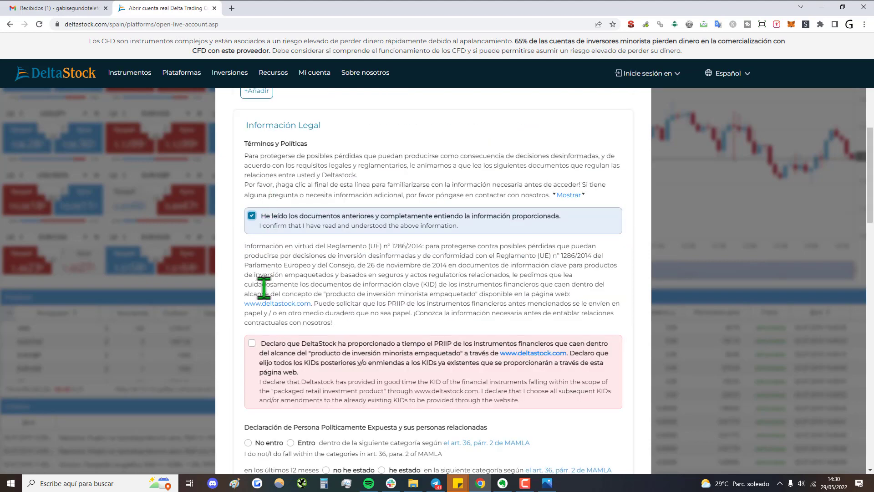
{"action": "left_click", "coordinate": [252, 343]}
- Accept the declaration that identification data and documents are provided voluntarily and not under coercion
{"action": "scroll", "coordinate": [273, 353], "scroll_direction": "down", "scroll_amount": 2}
{"action": "scroll", "coordinate": [274, 353], "scroll_direction": "down", "scroll_amount": 2}
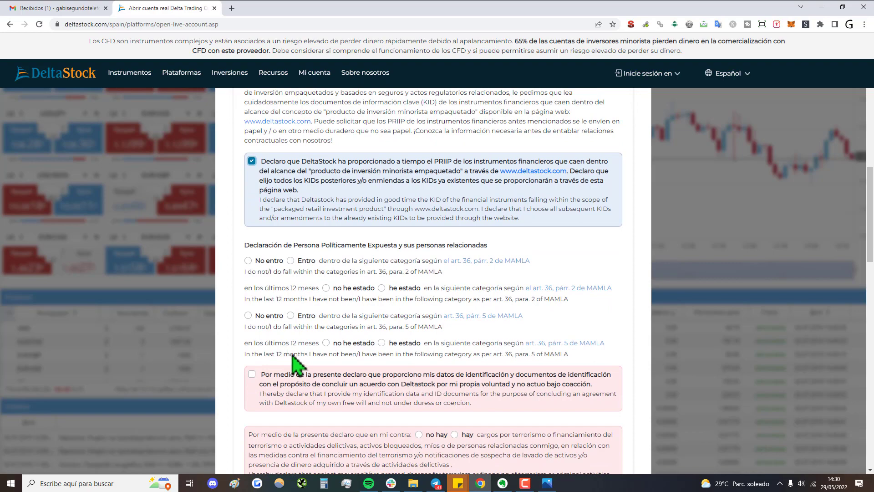
{"action": "scroll", "coordinate": [293, 361], "scroll_direction": "down", "scroll_amount": 1}
{"action": "left_click", "coordinate": [252, 329]}
- Accept the first-deposit bank account declaration and answer "no hay" for terrorism or criminal charges
{"action": "scroll", "coordinate": [260, 337], "scroll_direction": "down", "scroll_amount": 3}
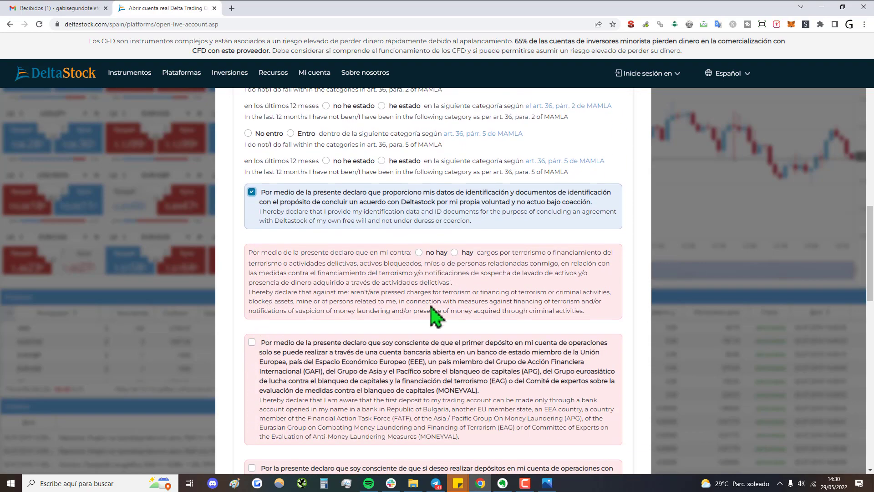
{"action": "left_click", "coordinate": [423, 339]}
{"action": "left_click", "coordinate": [419, 253]}
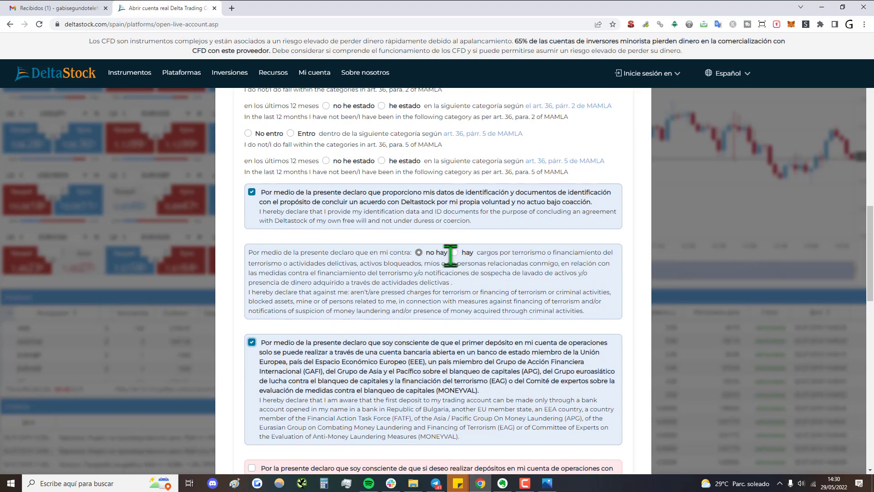
- Accept the credit/debit card deposit declaration and the obligation to submit a new declaration if circumstances change
{"action": "scroll", "coordinate": [373, 273], "scroll_direction": "down", "scroll_amount": 2}
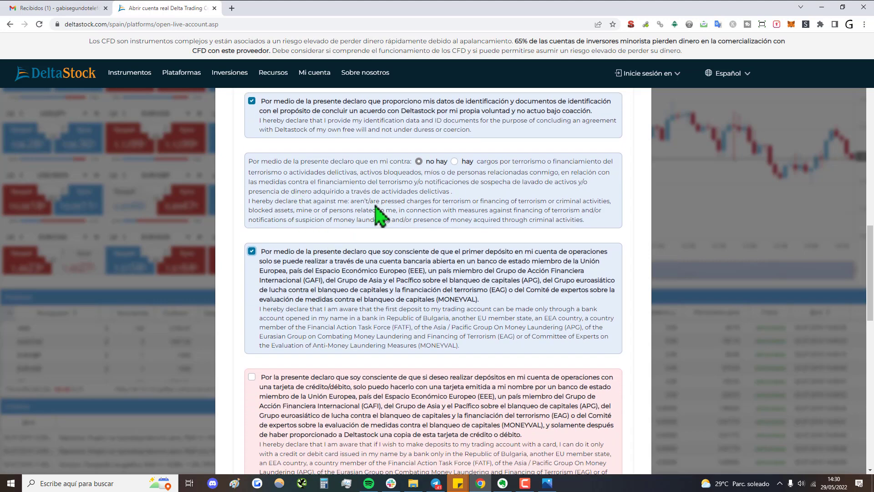
{"action": "scroll", "coordinate": [287, 337], "scroll_direction": "down", "scroll_amount": 2}
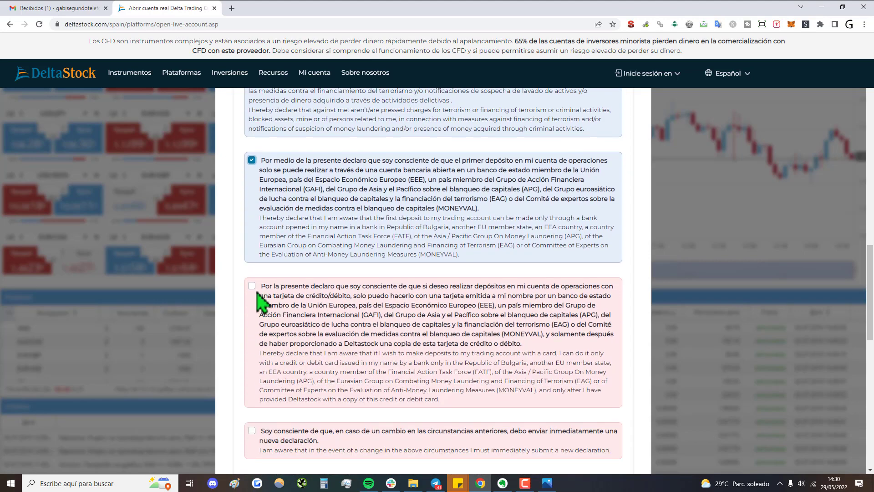
{"action": "left_click", "coordinate": [251, 285]}
{"action": "scroll", "coordinate": [263, 347], "scroll_direction": "down", "scroll_amount": 1}
{"action": "left_click", "coordinate": [252, 385]}
- Accept the retail client categorization declaration and continue to the signing section of the final application page
{"action": "scroll", "coordinate": [326, 351], "scroll_direction": "down", "scroll_amount": 3}
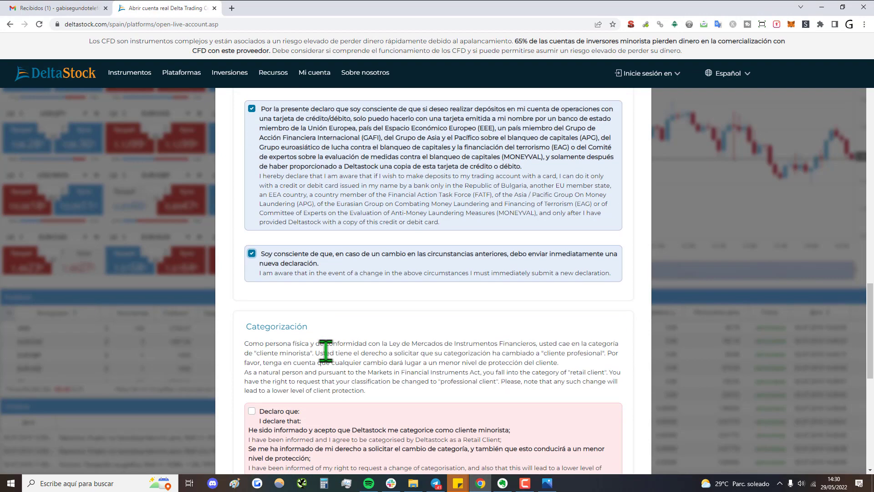
{"action": "scroll", "coordinate": [326, 351], "scroll_direction": "down", "scroll_amount": 5}
{"action": "left_click", "coordinate": [253, 225]}
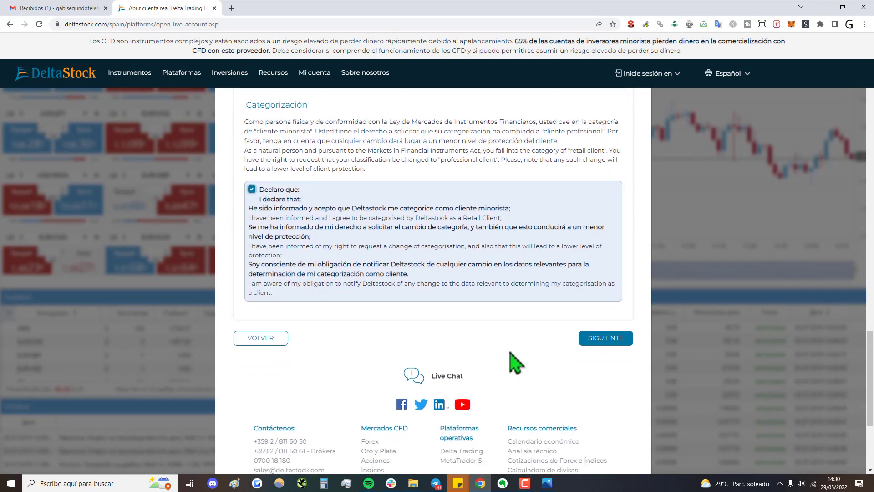
{"action": "left_click", "coordinate": [592, 339]}
{"action": "scroll", "coordinate": [514, 319], "scroll_direction": "down", "scroll_amount": 10}
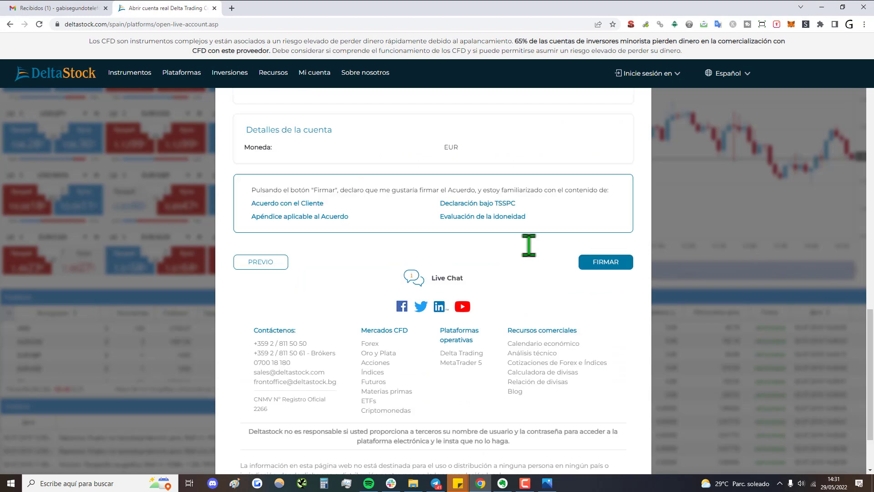
{"action": "left_click", "coordinate": [609, 267]}
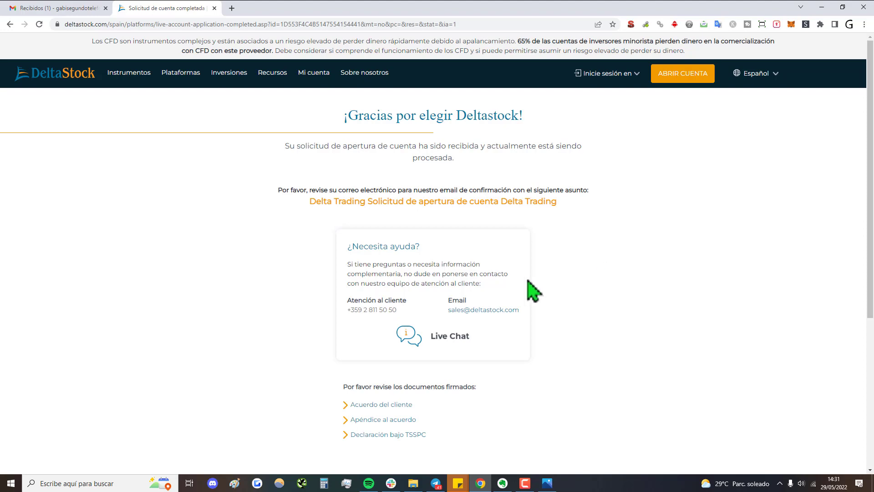
{"action": "left_click", "coordinate": [69, 5]}
{"action": "scroll", "coordinate": [64, 163], "scroll_direction": "up", "scroll_amount": 5}
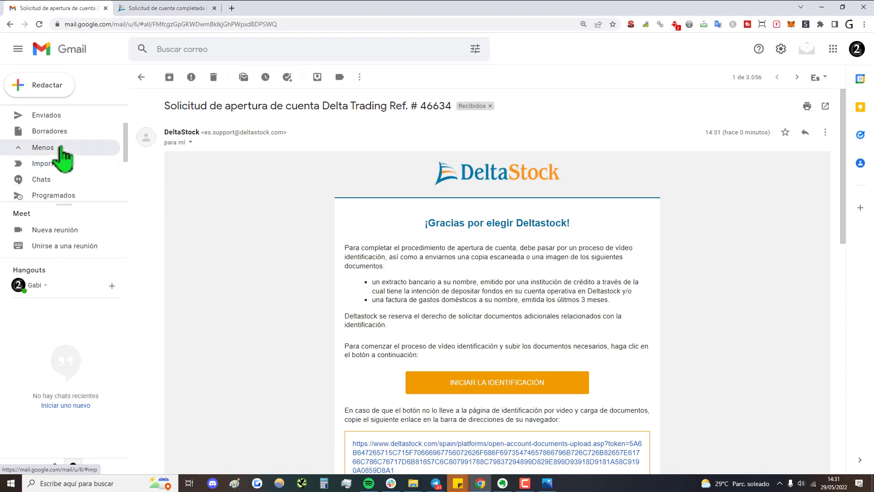
- Review the required documents in the Deltastock email and follow its link to start the identification
{"action": "scroll", "coordinate": [68, 162], "scroll_direction": "down", "scroll_amount": 3}
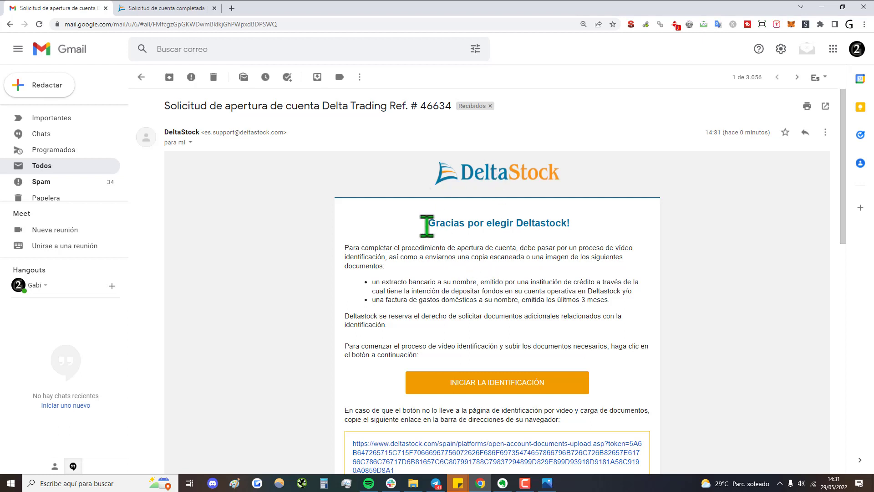
{"action": "scroll", "coordinate": [475, 350], "scroll_direction": "down", "scroll_amount": 3}
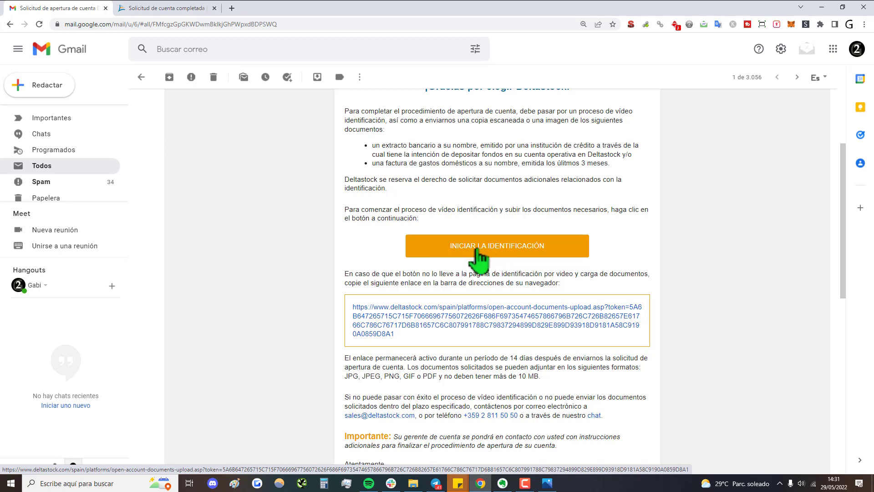
{"action": "left_click", "coordinate": [477, 250]}
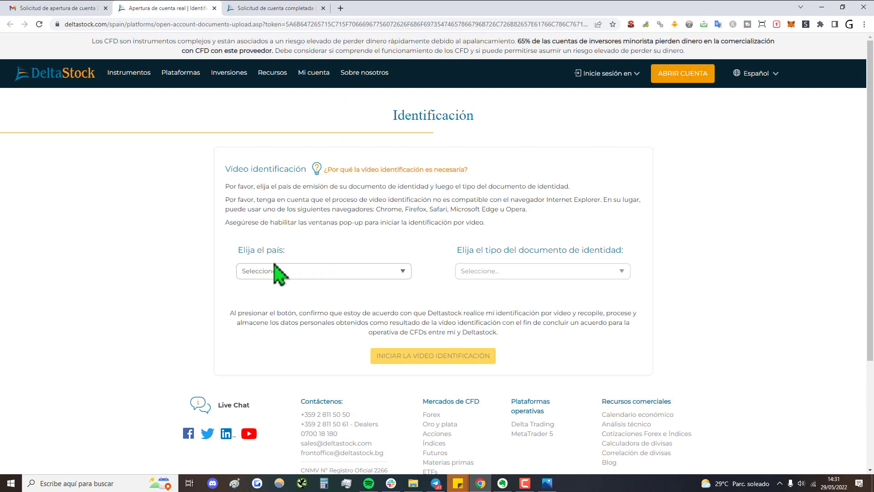
- Select Spain as the identity document's issuing country and open the choices for the document type
{"action": "left_click", "coordinate": [290, 272]}
{"action": "type", "text": "spain"}
{"action": "key", "text": "Return"}
{"action": "left_click", "coordinate": [589, 272]}
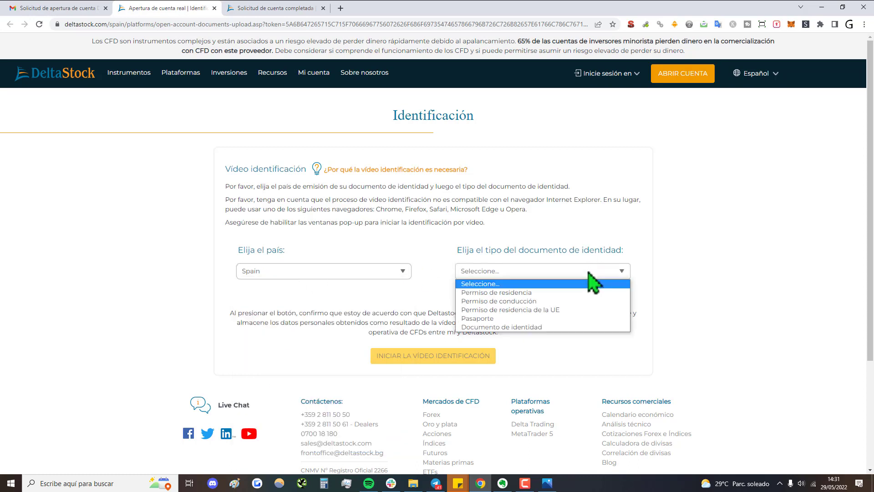